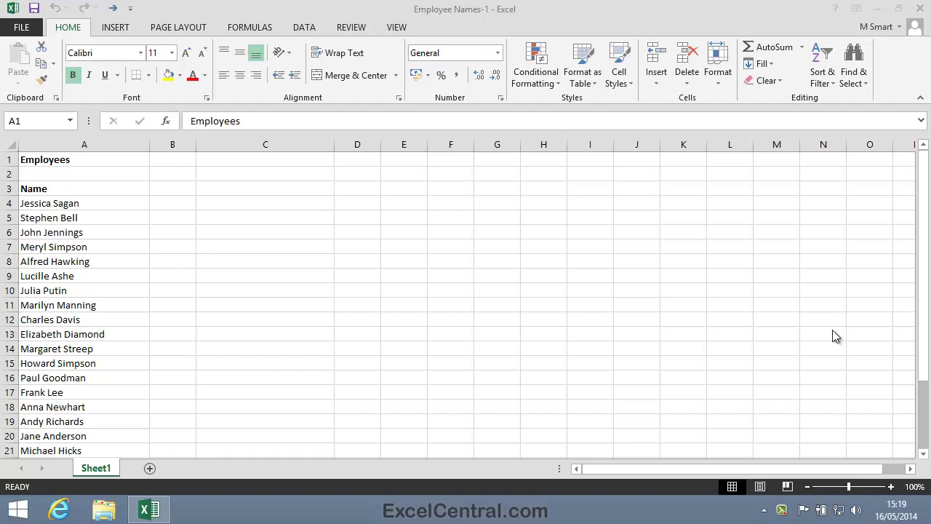
Step: Add a comma after Jessica in the A4 employee name
key(ctrl+shift+h)
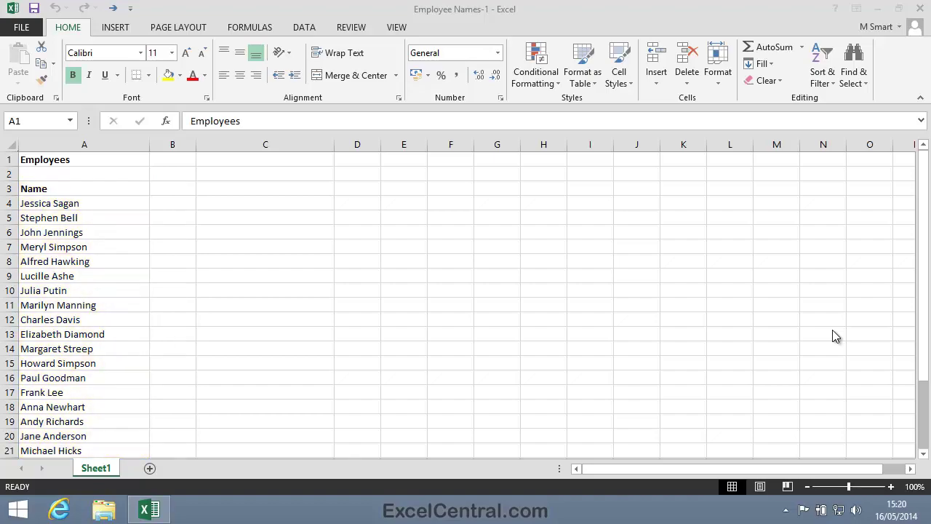
click(80, 203)
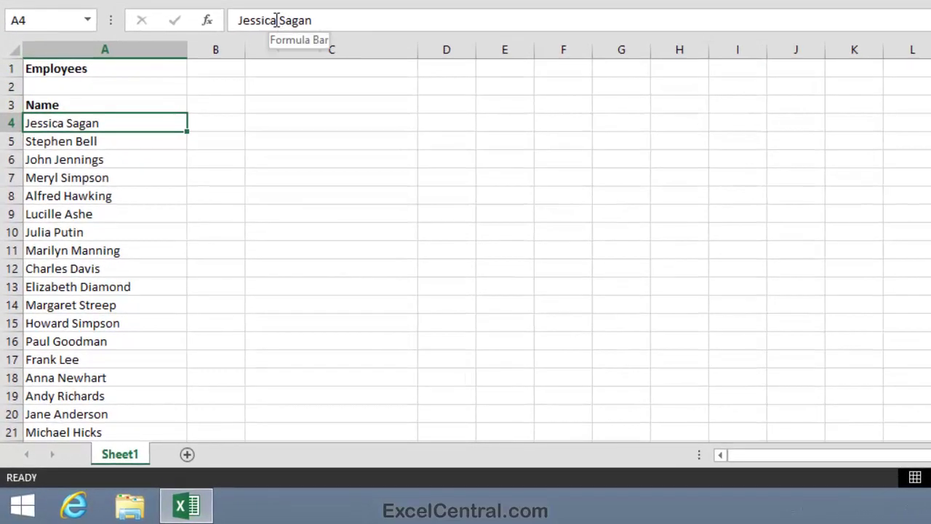
click(255, 61)
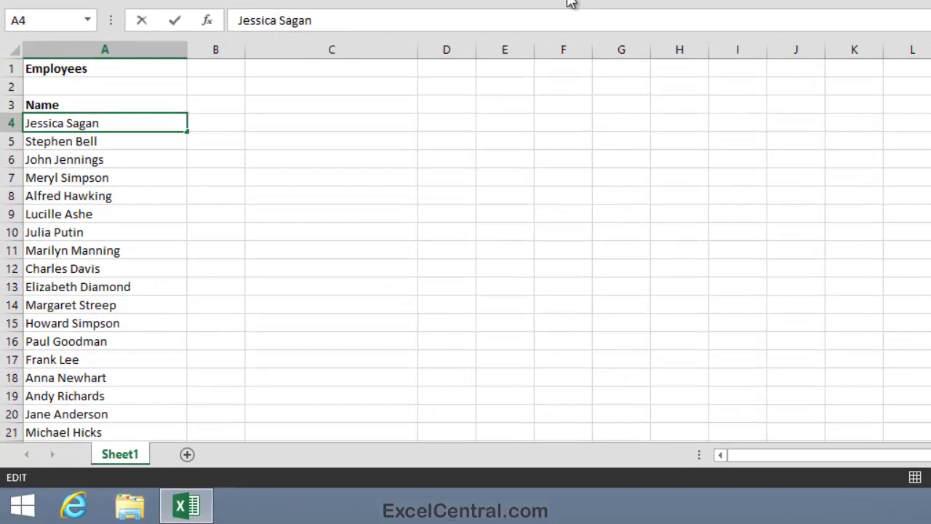
text(,)
click(326, 124)
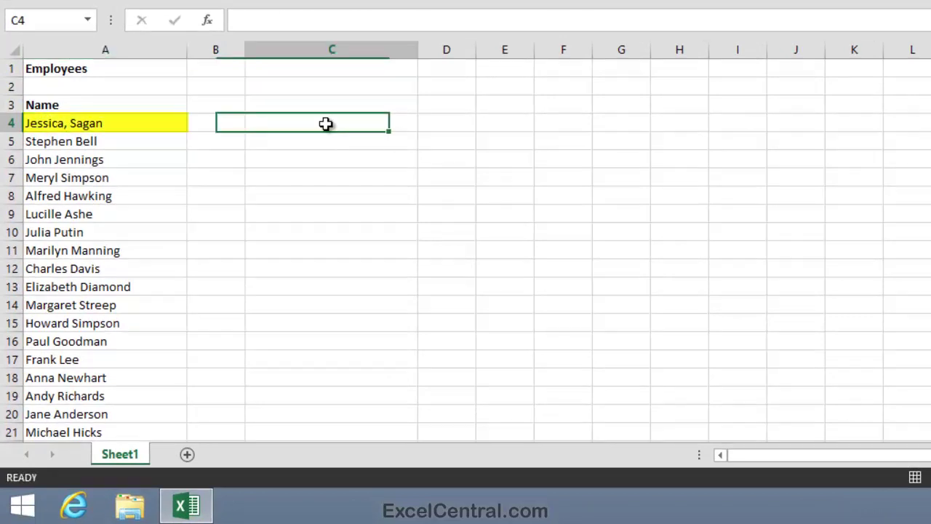
Step: Remove the comma and space before Sagan in A4, trying a hyphen and deleting it
click(122, 121)
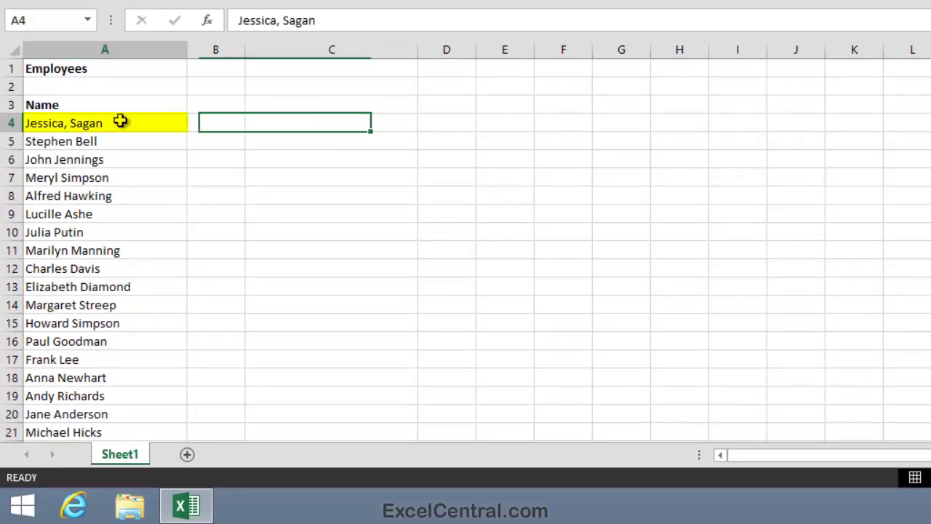
click(283, 20)
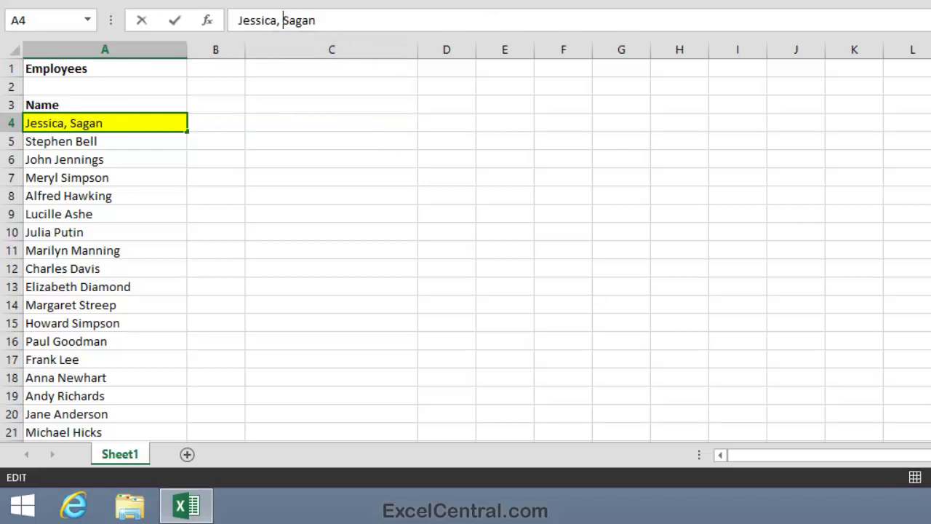
key(BackSpace)
key(BackSpace)
text(-)
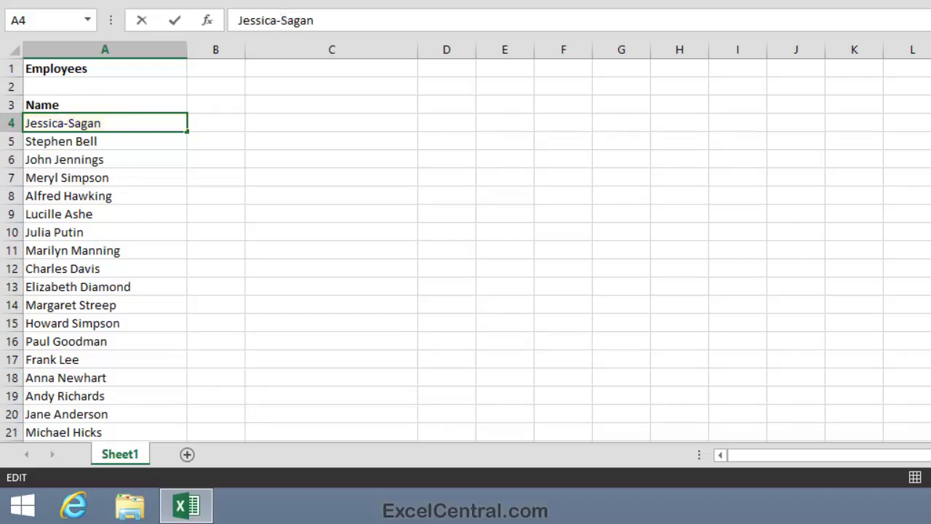
key(BackSpace)
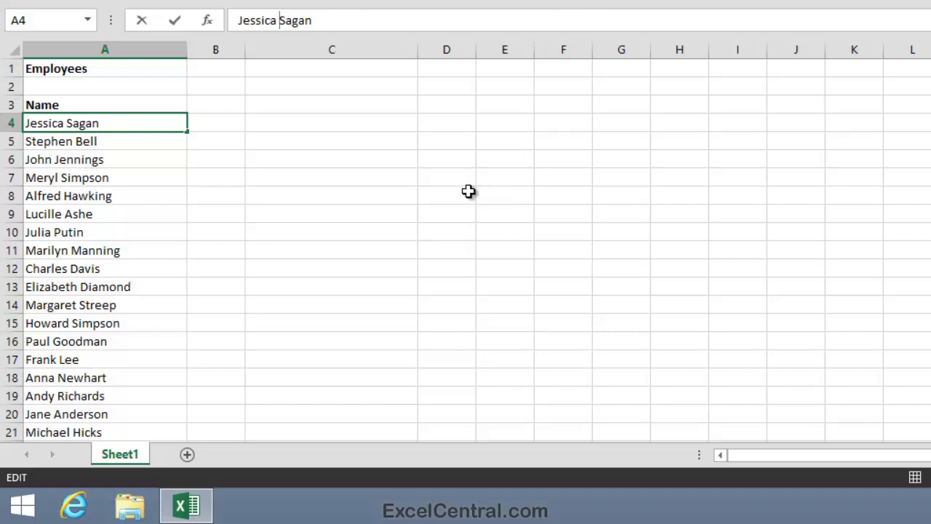
Step: Enter 'First Name' in B3 and 'Last Name' in C3, then widen column B to fit
click(223, 102)
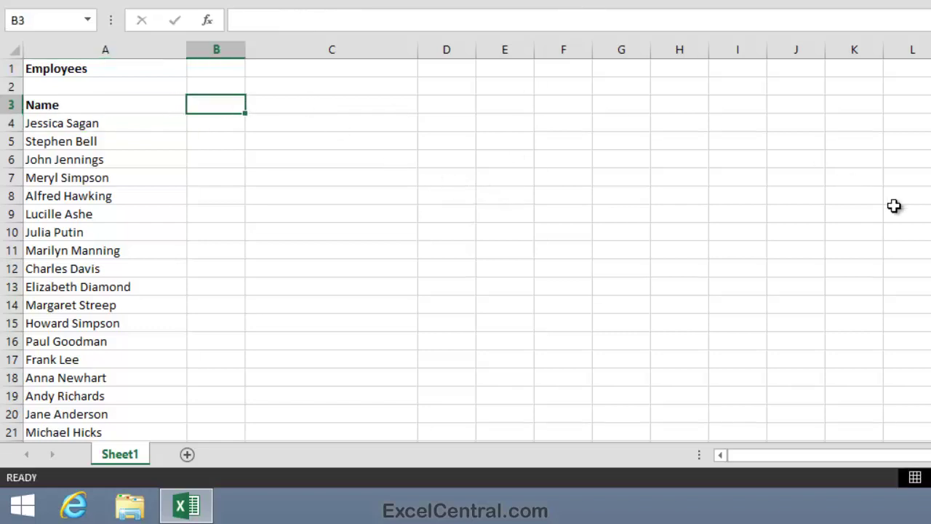
text(First )
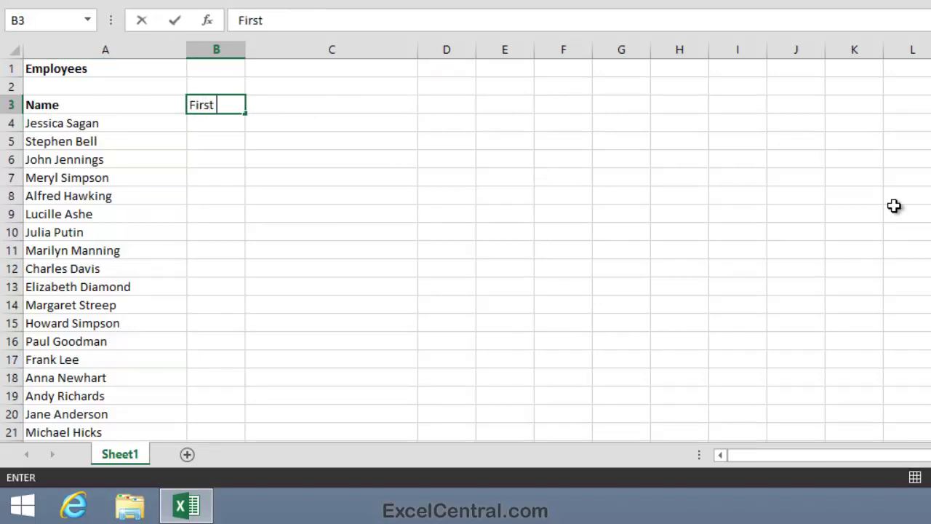
text(Name)
key(Tab)
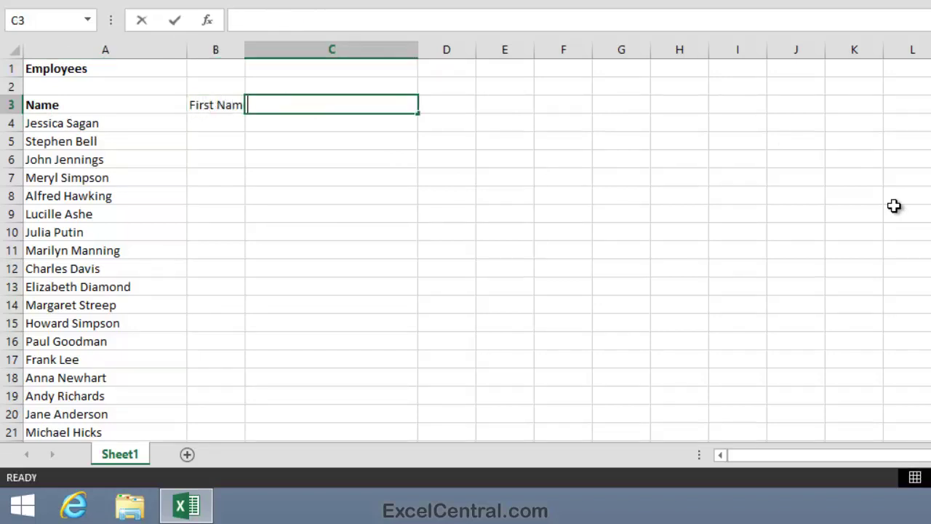
text(Last Name)
key(Return)
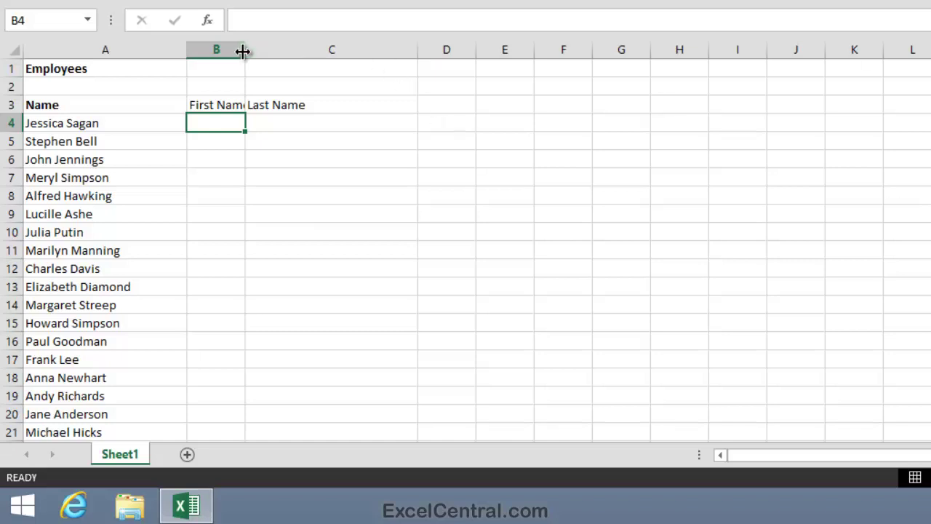
drag(245, 49, 270, 49)
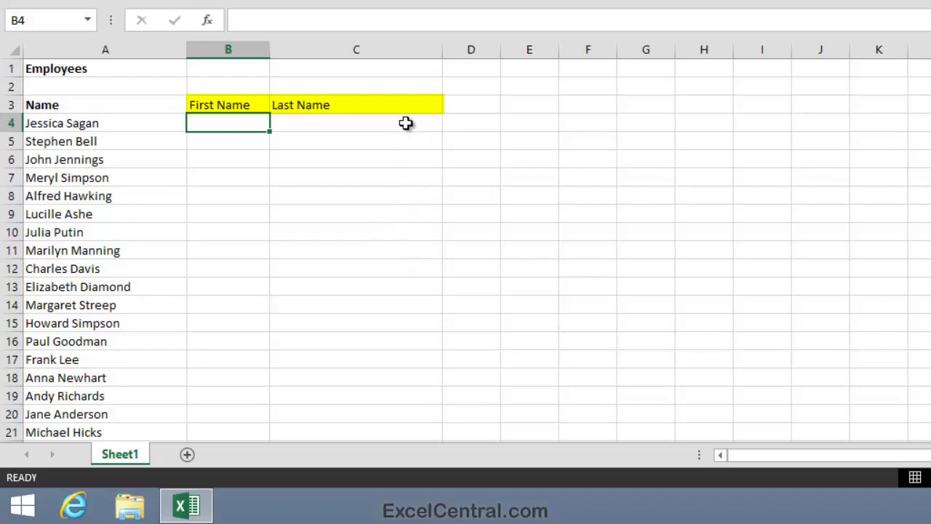
Step: Bold the First Name and Last Name headings in B3:C3
drag(240, 104, 304, 107)
right_click(305, 109)
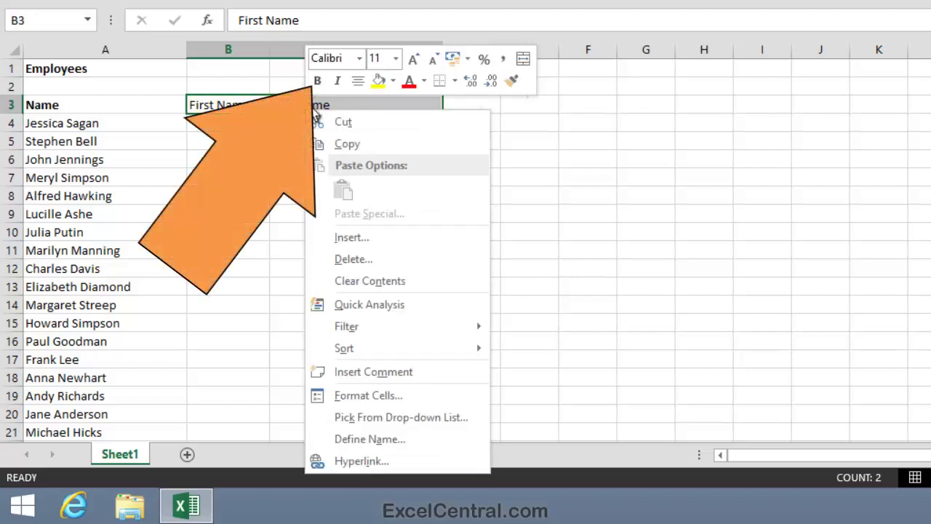
click(318, 81)
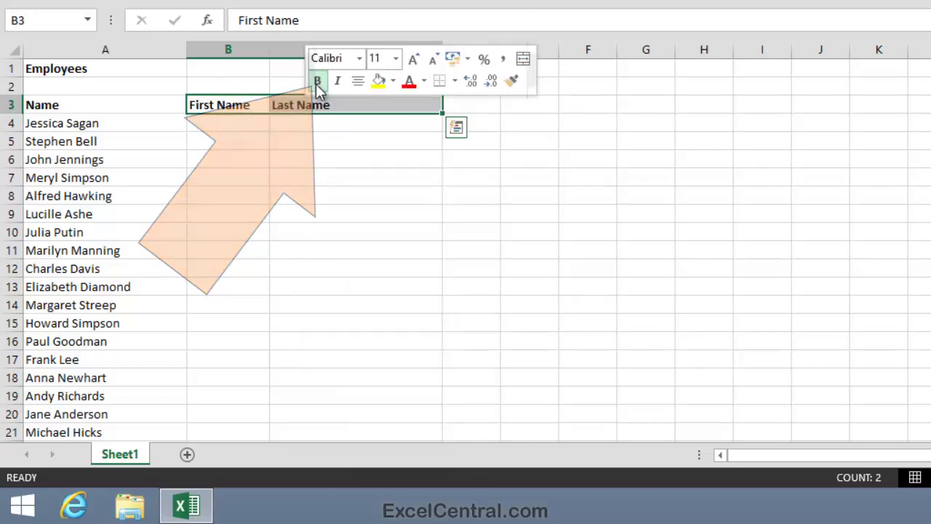
click(301, 157)
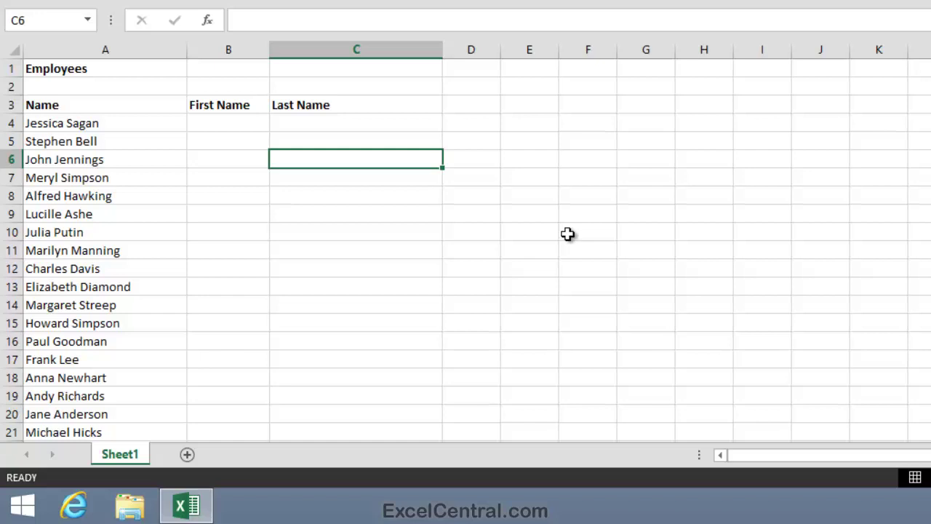
Step: Enter Jessica and Stephen in B4:B5 and accept Flash Fill for the remaining first names
click(244, 121)
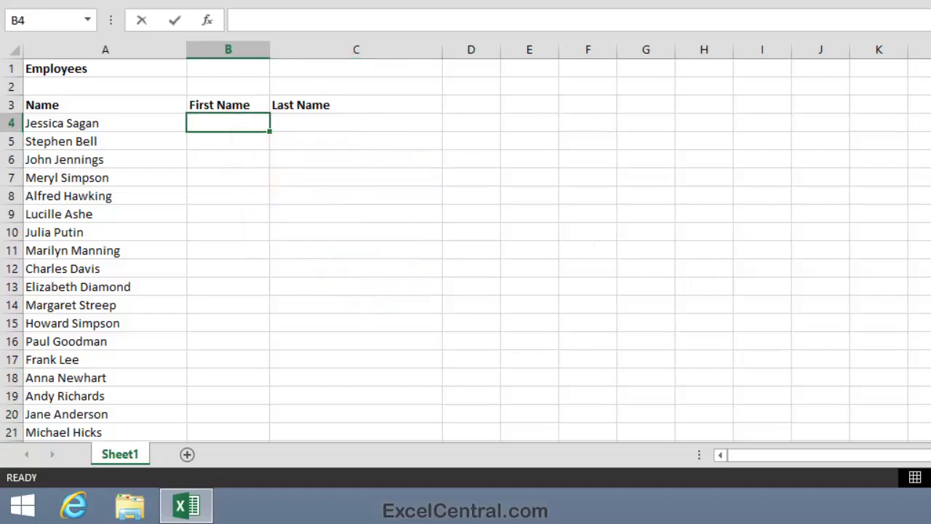
text(Jessica)
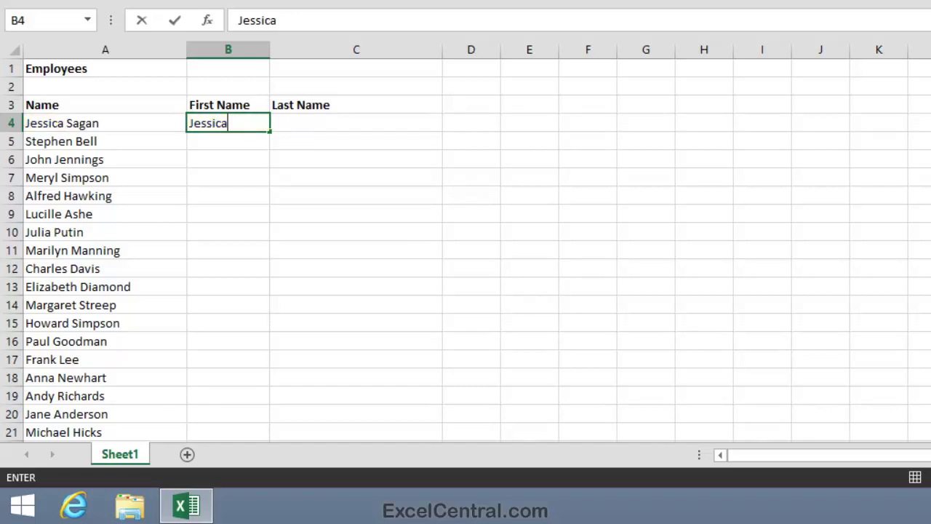
key(Return)
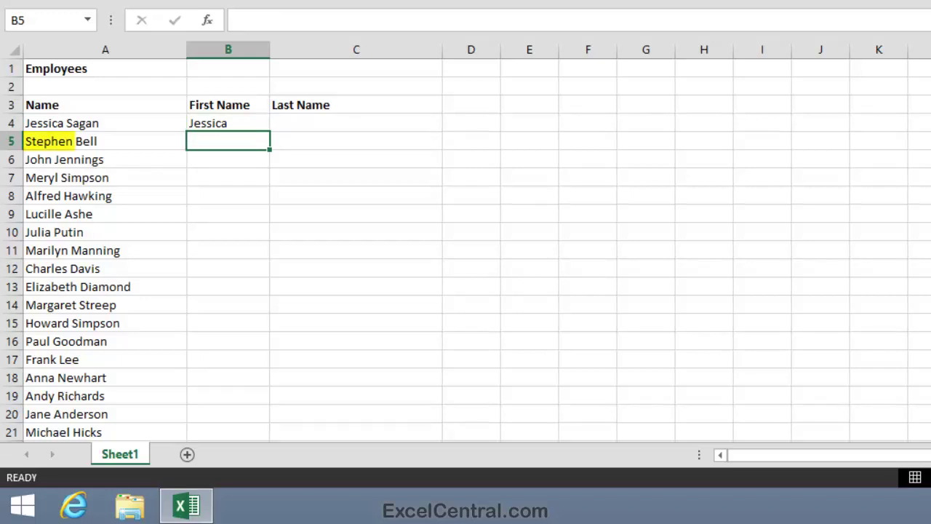
text(Stephen)
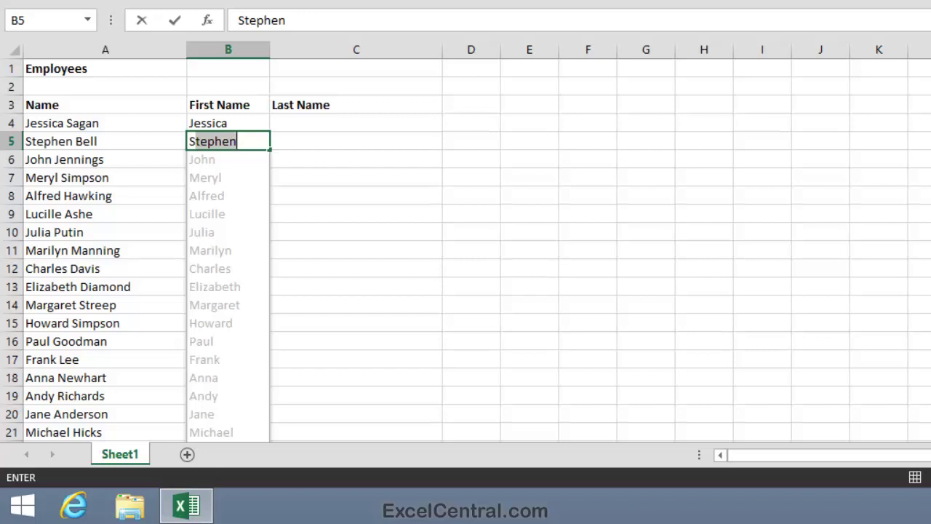
key(Return)
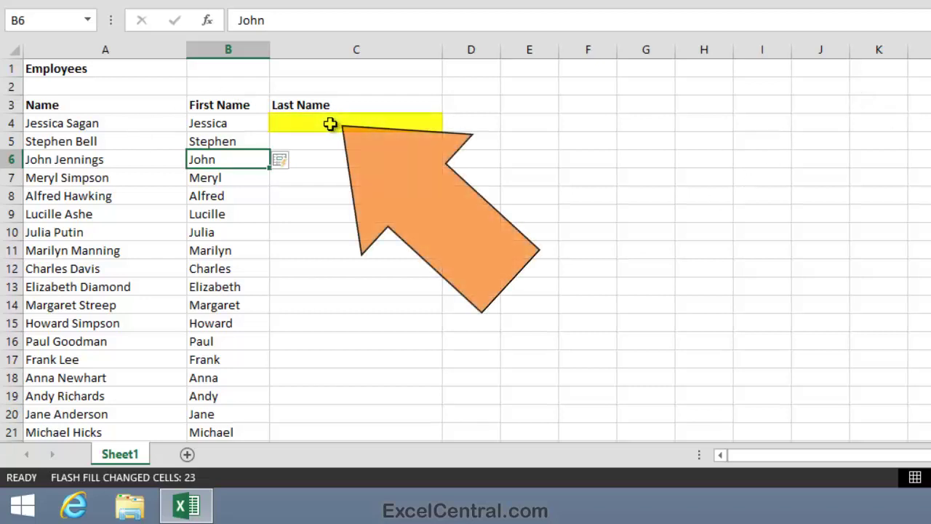
Step: Enter Sagan and Bell in C4:C5 and accept Flash Fill for the remaining surnames
click(332, 125)
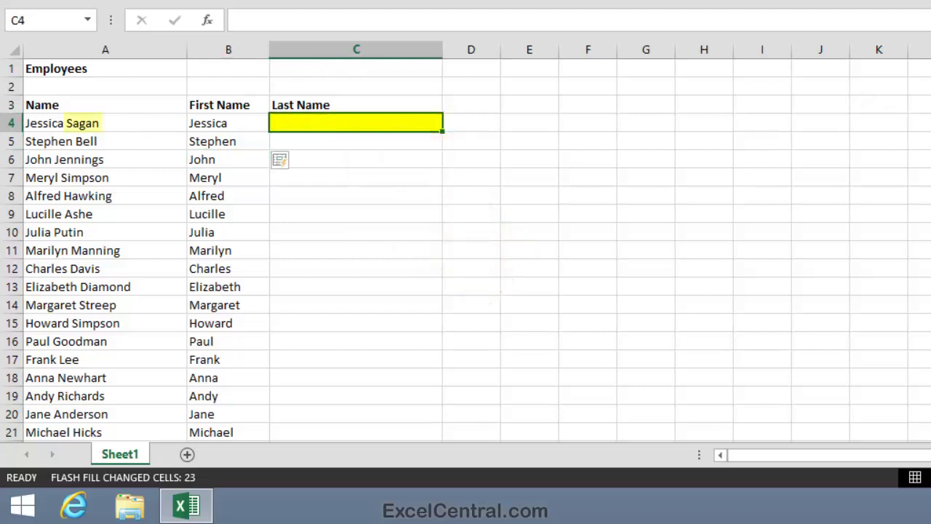
text(Sagan)
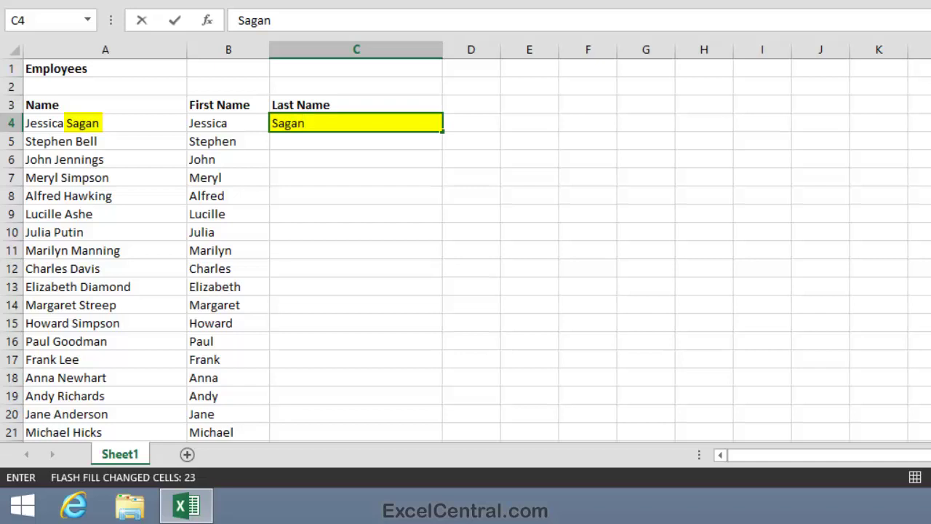
key(Return)
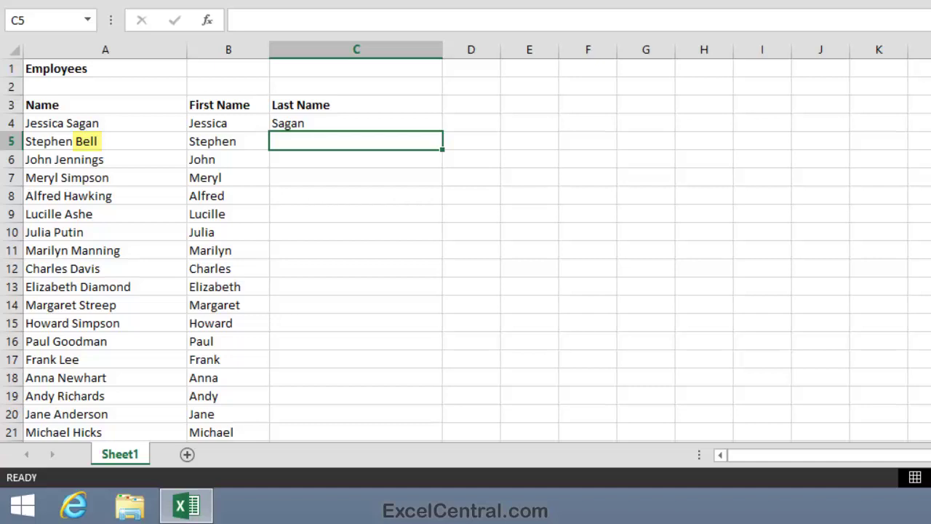
text(Bell)
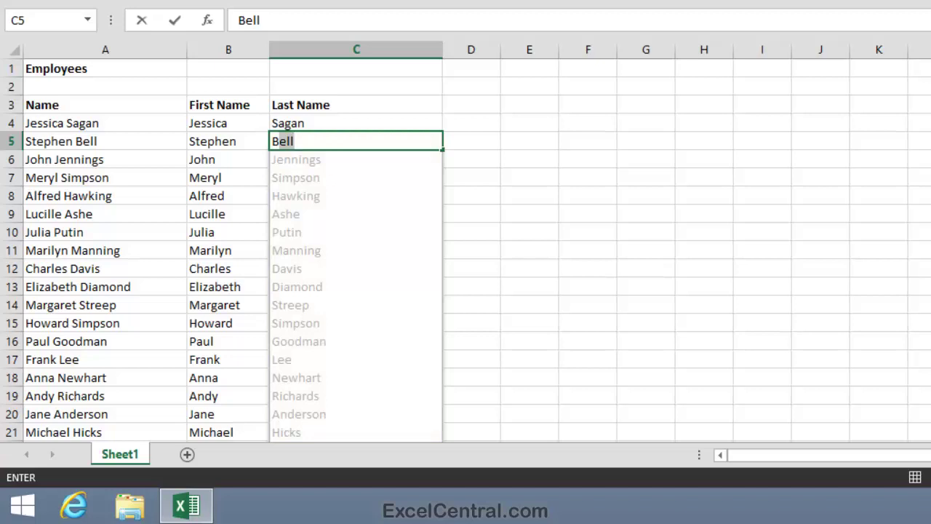
key(Return)
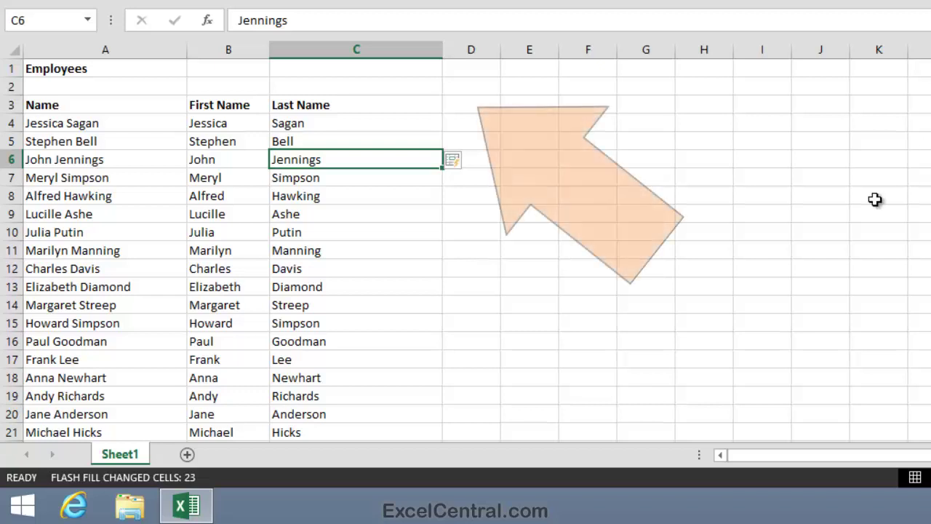
Step: Add an 'Initials' heading in D3, enter JS and SB, and accept Flash Fill for the rest
click(456, 105)
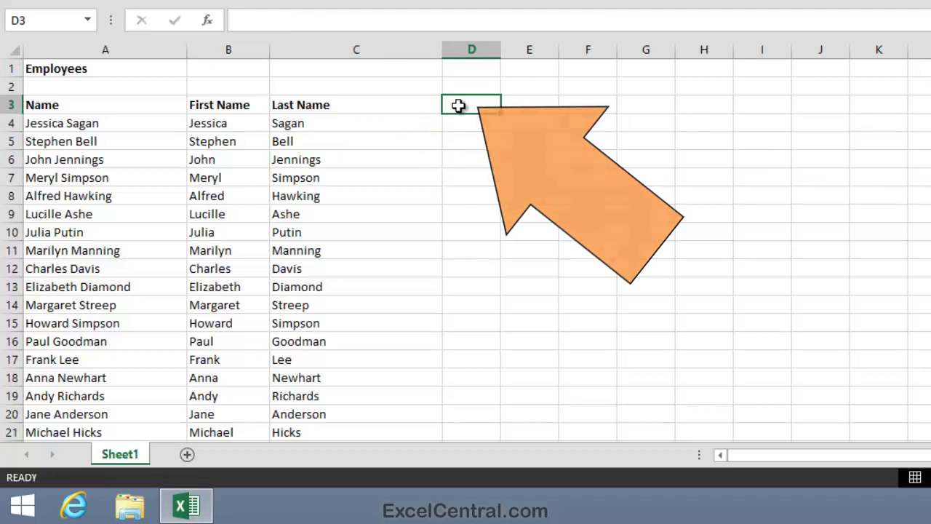
text(Initial)
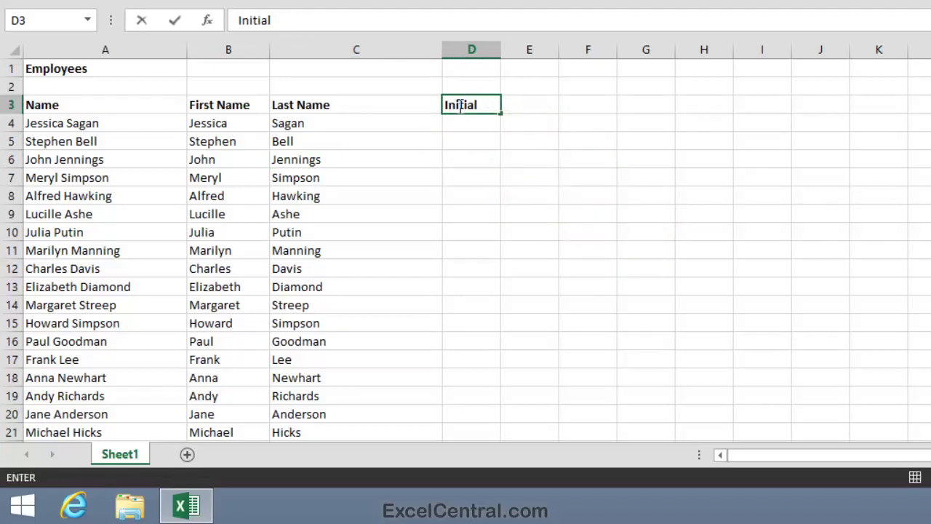
text(s)
key(Return)
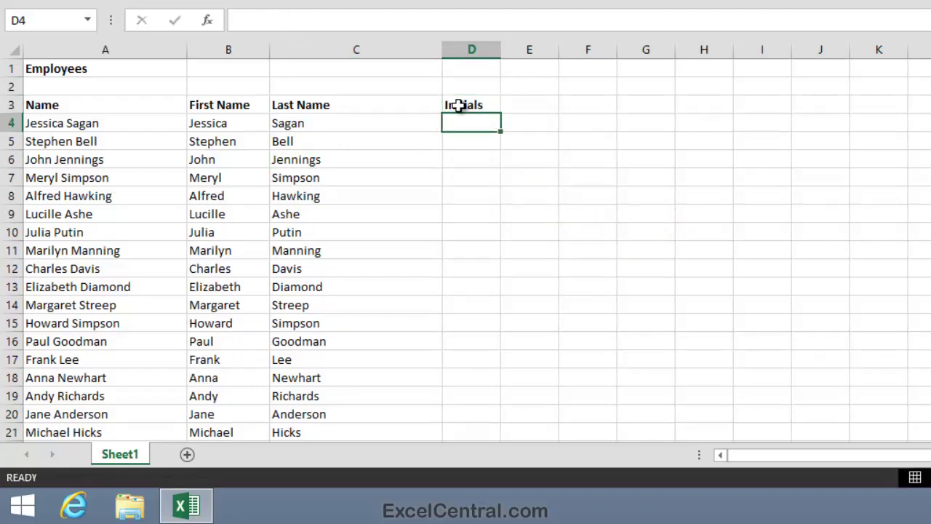
text(JS)
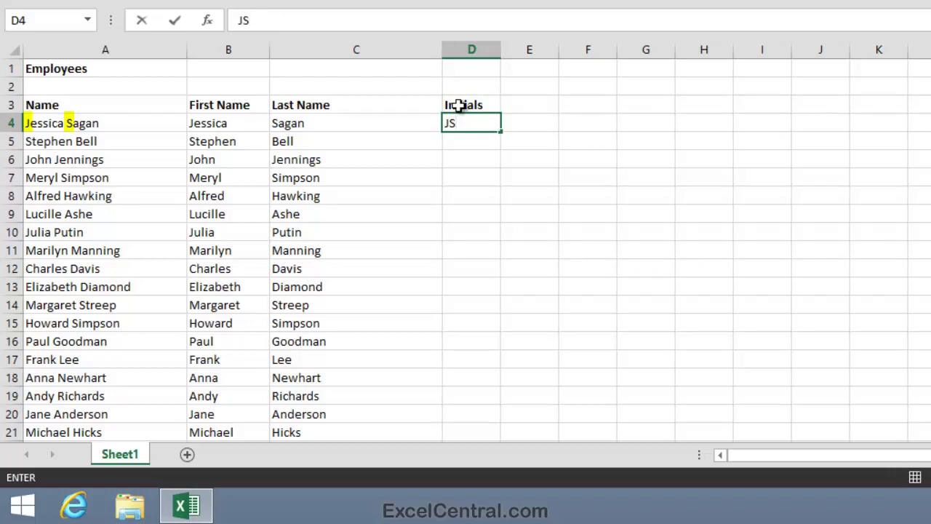
key(Return)
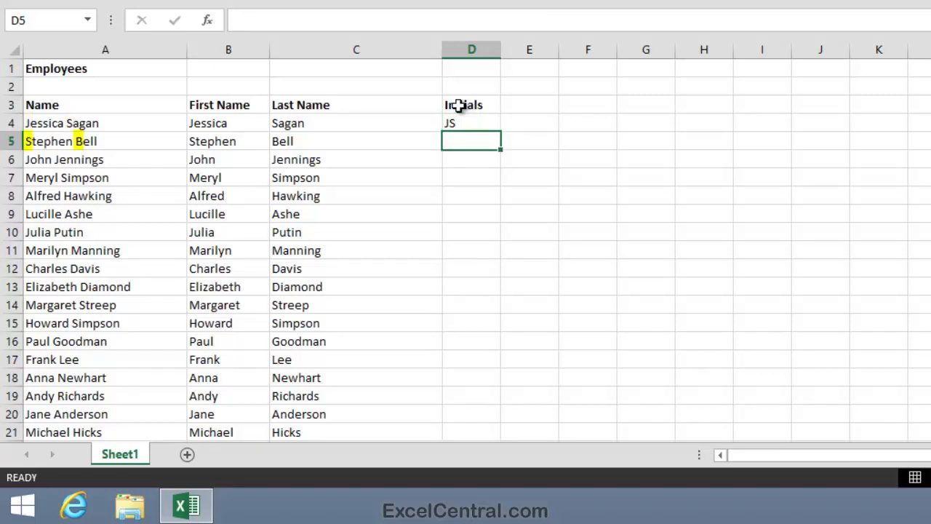
text(SB)
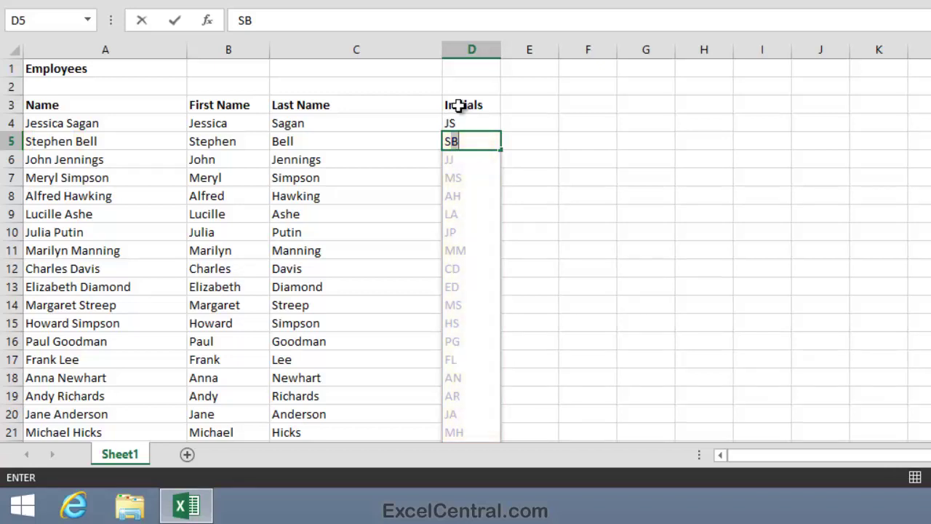
key(Return)
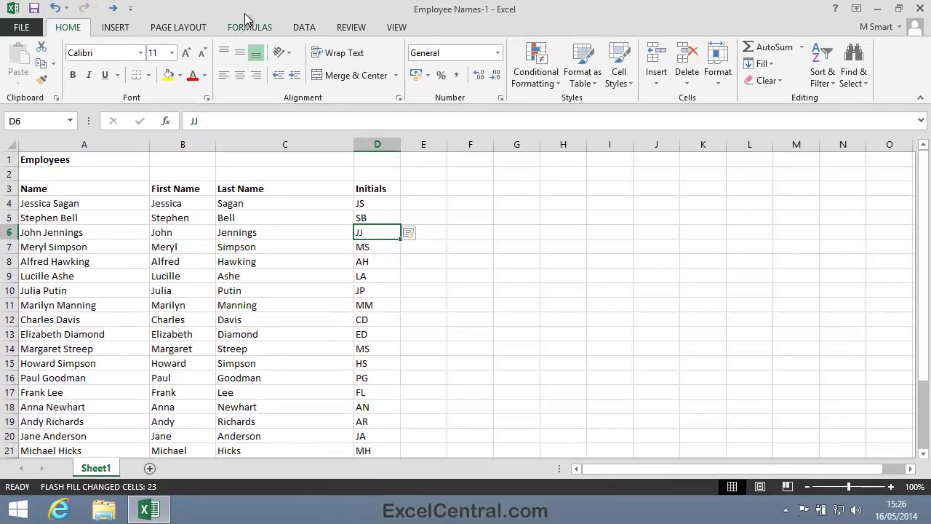
Step: Save the workbook as 'Employee Names-2' in the parent course folder
click(26, 27)
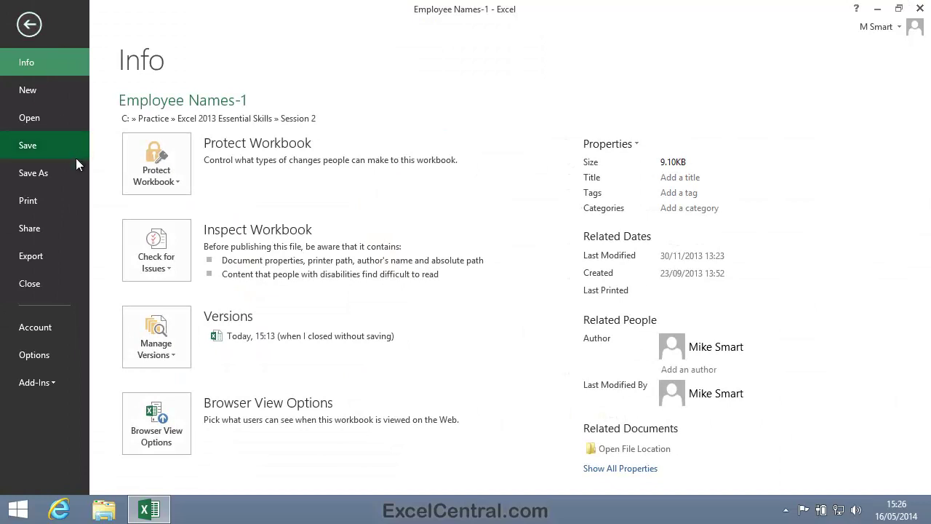
click(38, 176)
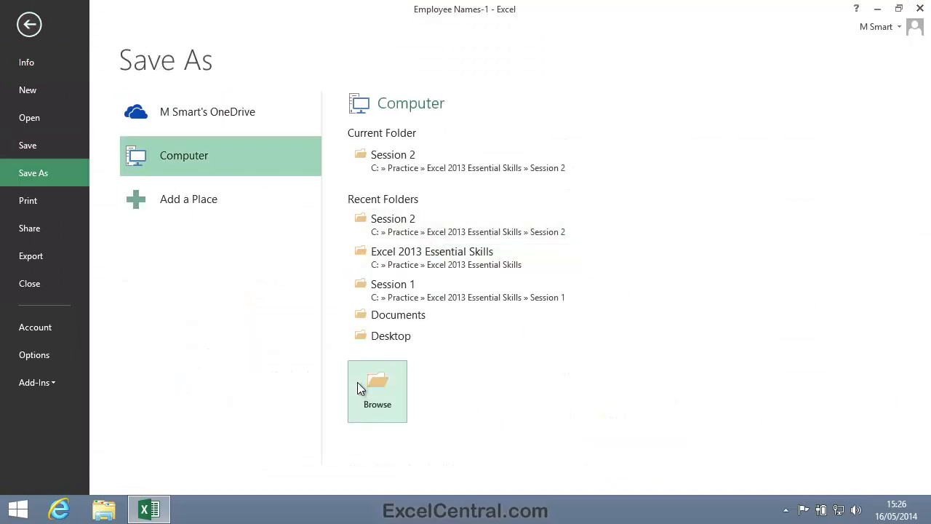
click(451, 231)
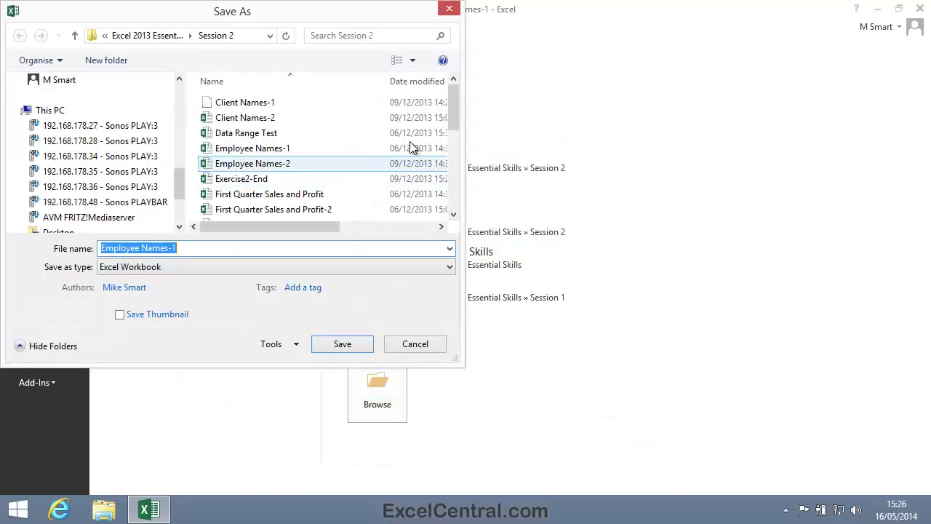
click(193, 248)
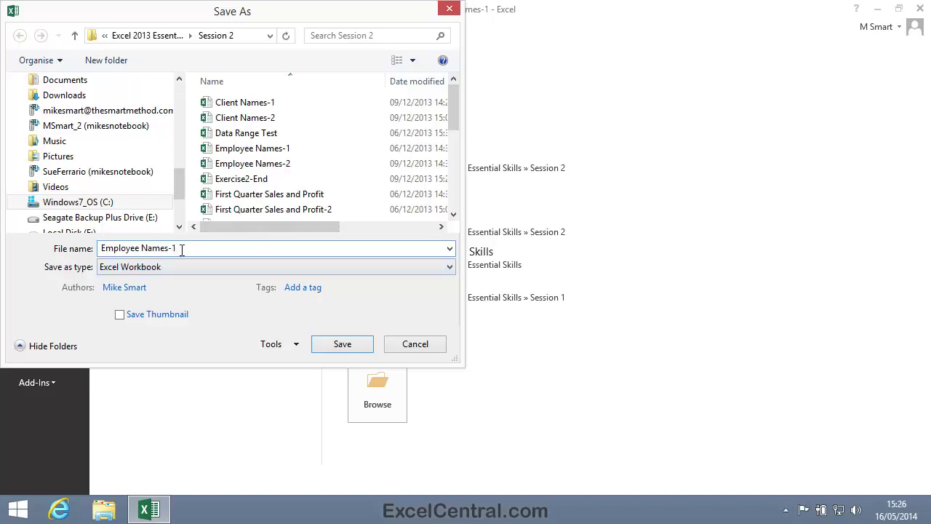
key(BackSpace)
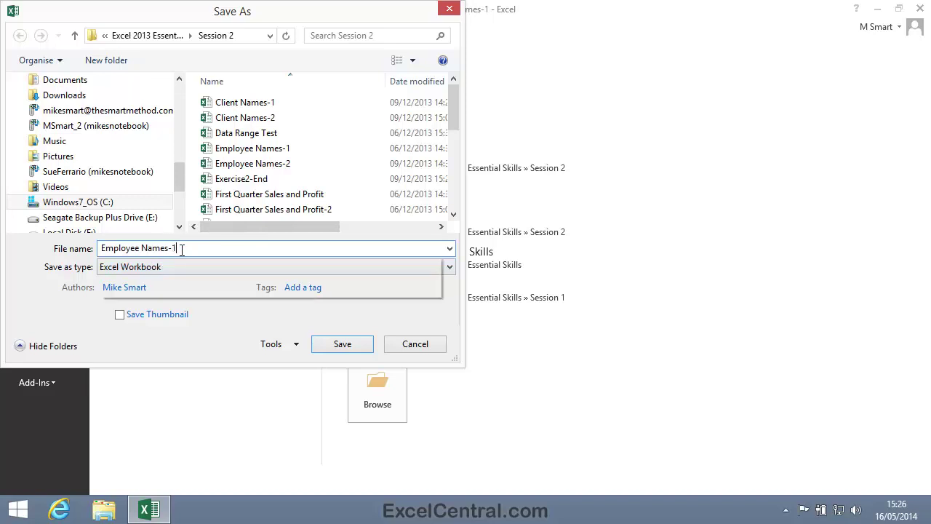
text(2)
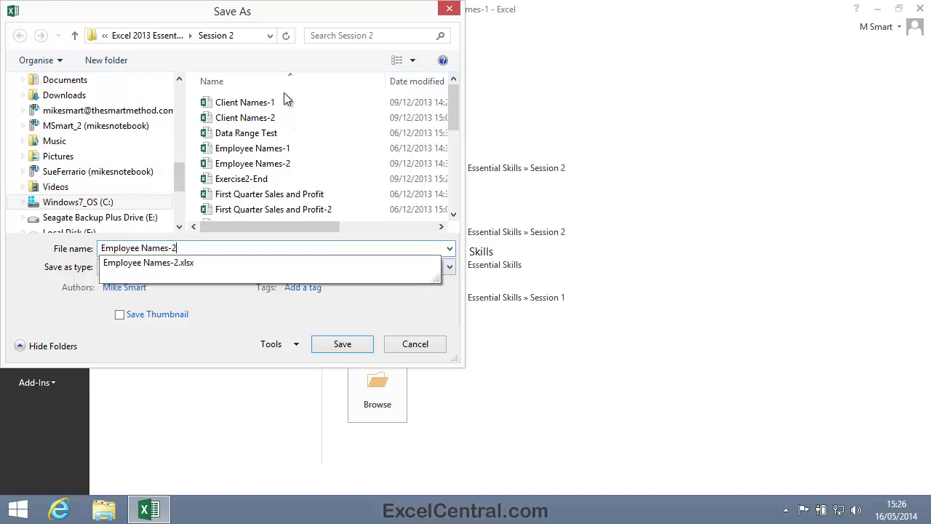
click(164, 36)
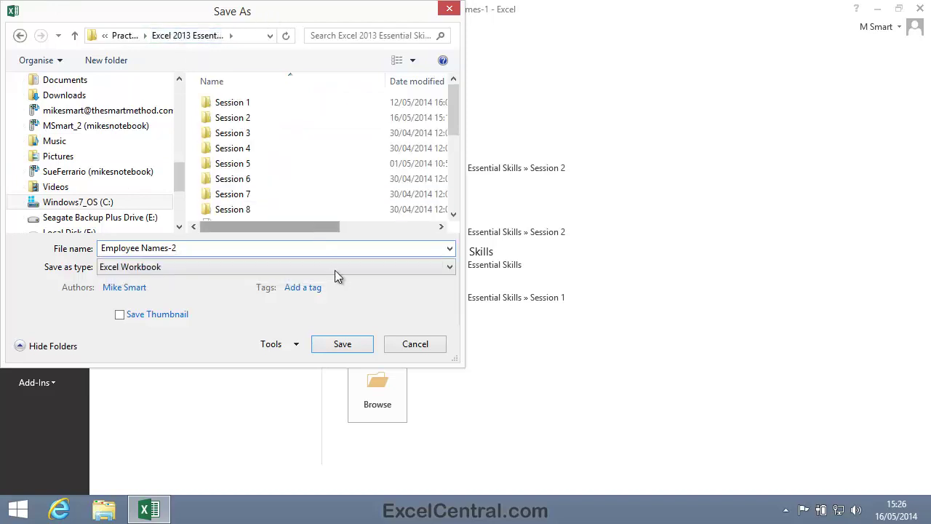
click(344, 343)
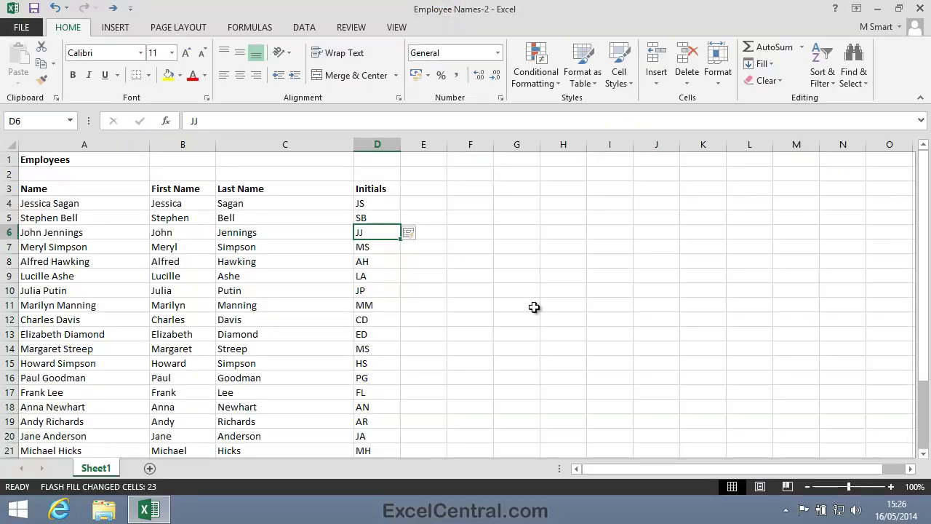